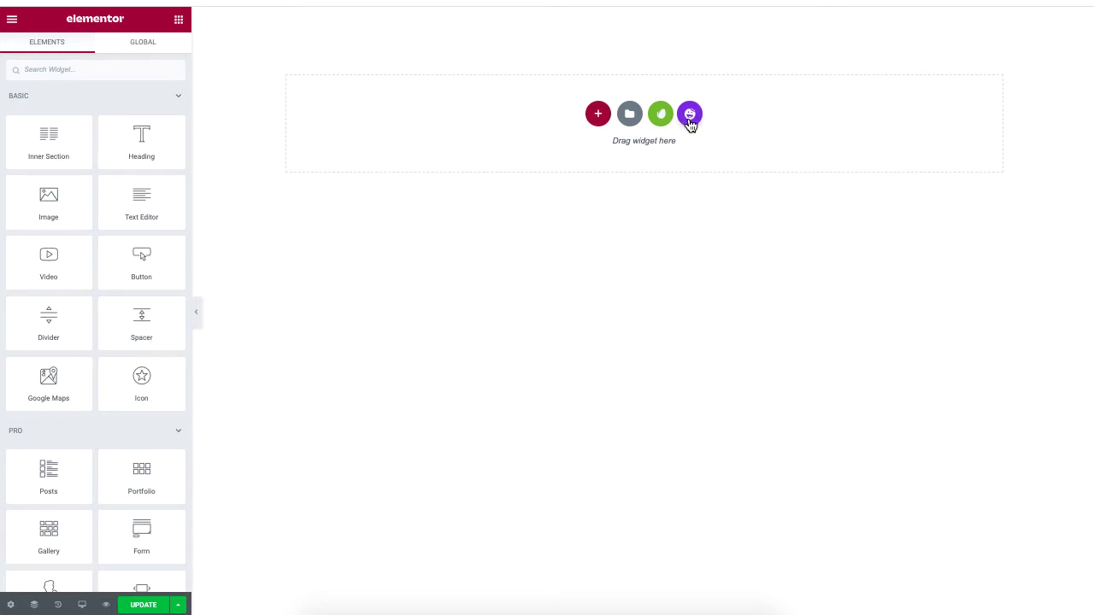
Step: Insert the Happy Addons Walk in Rhythm template and retitle its $199 heading to FLASH SALES
{"action": "left_click", "coordinate": [690, 120]}
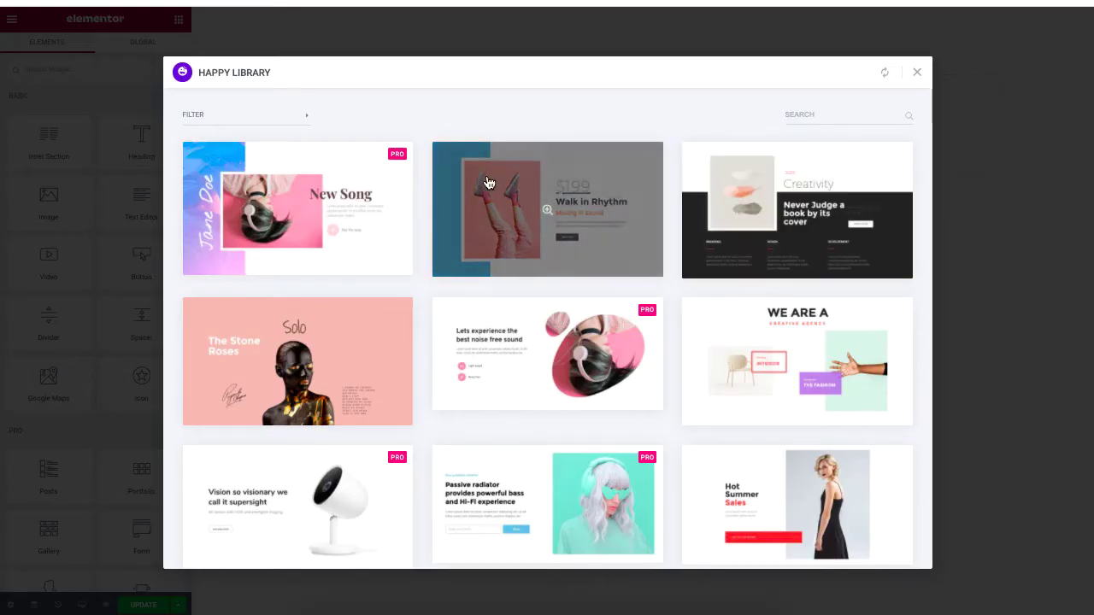
{"action": "left_click", "coordinate": [450, 271]}
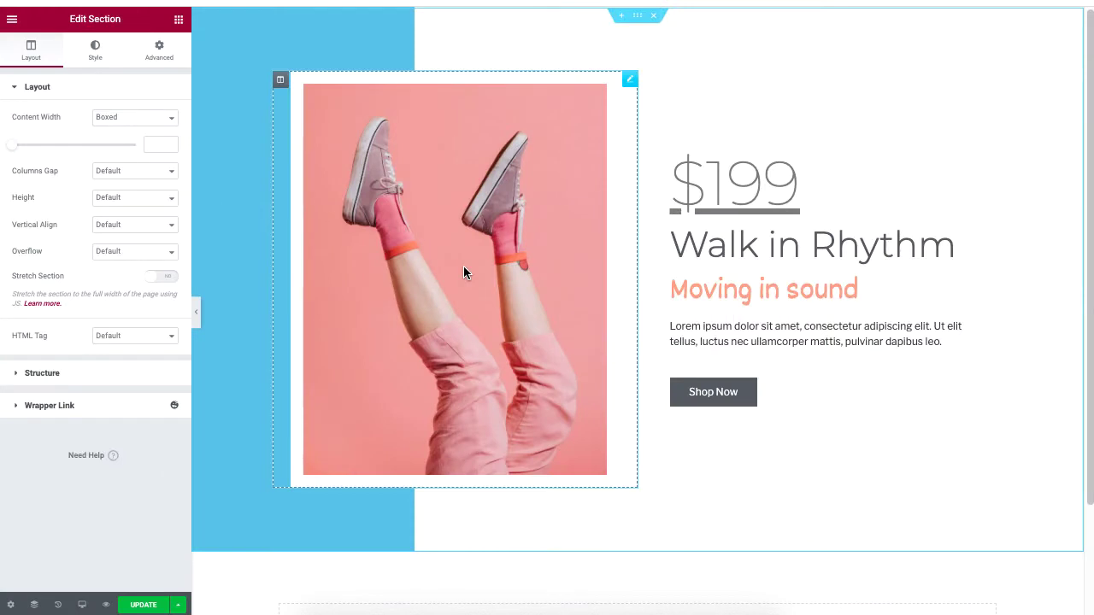
{"action": "left_click", "coordinate": [758, 194]}
{"action": "triple_click", "coordinate": [123, 151]}
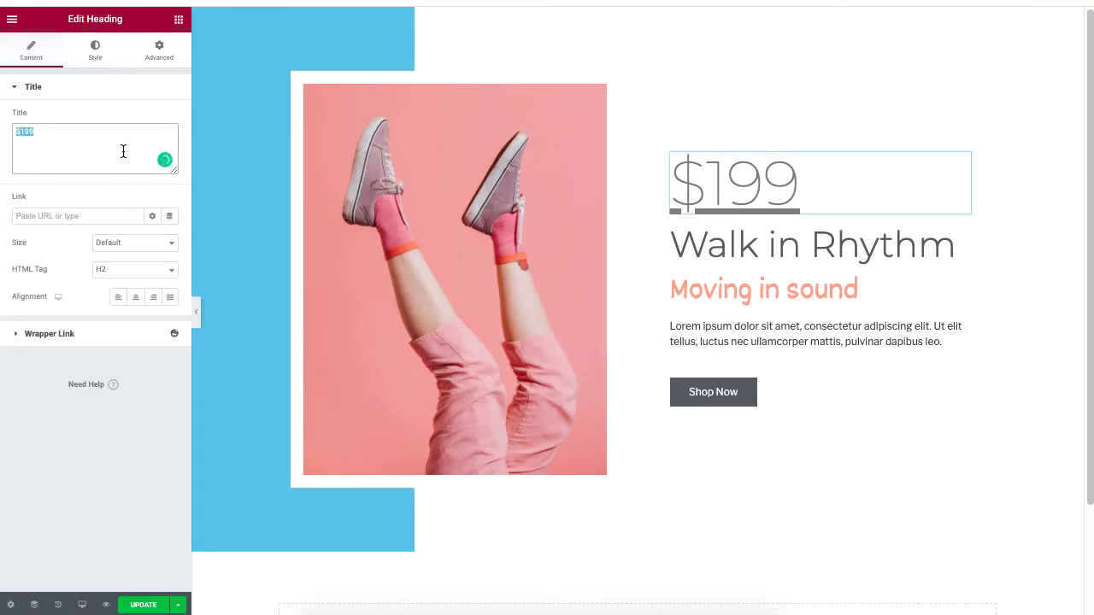
{"action": "type", "text": "FLASH"}
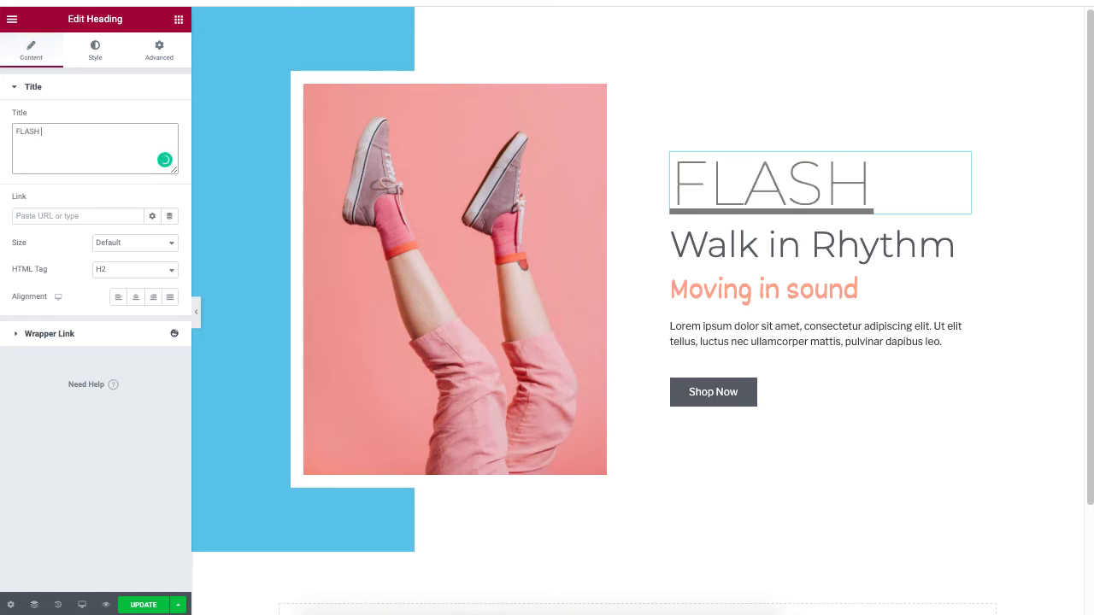
{"action": "type", "text": " SLAES"}
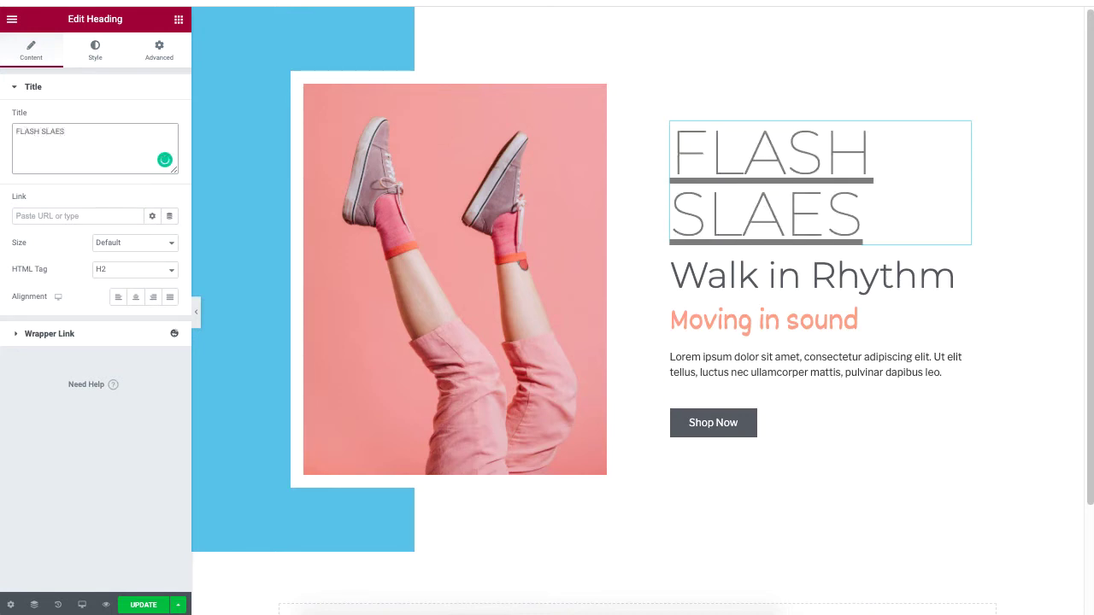
{"action": "left_click", "coordinate": [49, 131]}
{"action": "key", "text": "BackSpace"}
{"action": "type", "text": "L"}
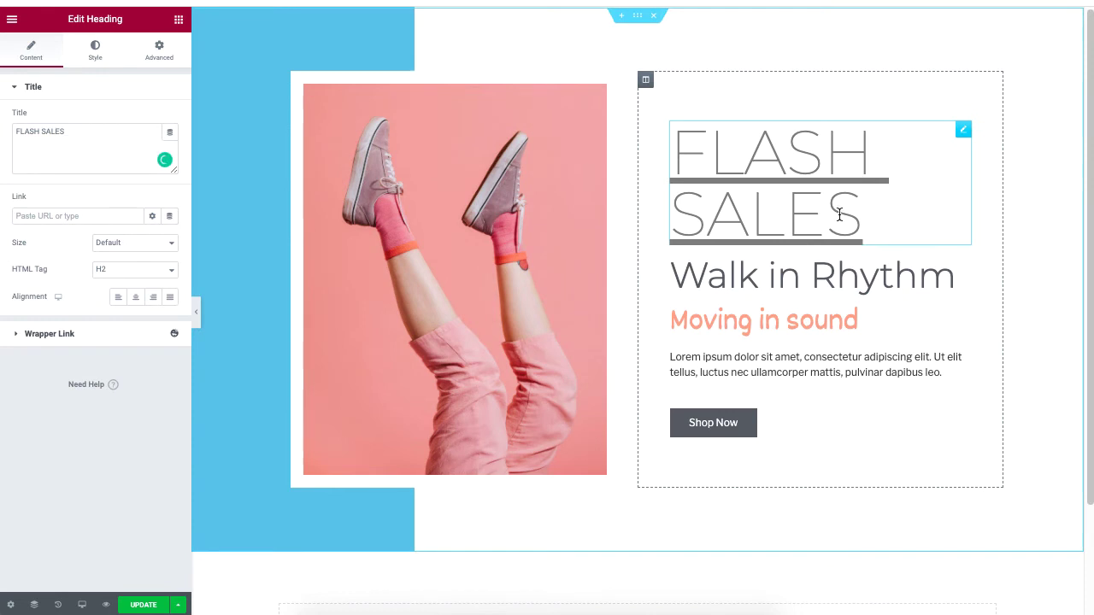
Step: Paste the copied Amazon autumn outfit results URL as the heading's wrapper link, opening in a new window
{"action": "left_click", "coordinate": [80, 335]}
{"action": "left_click", "coordinate": [80, 164]}
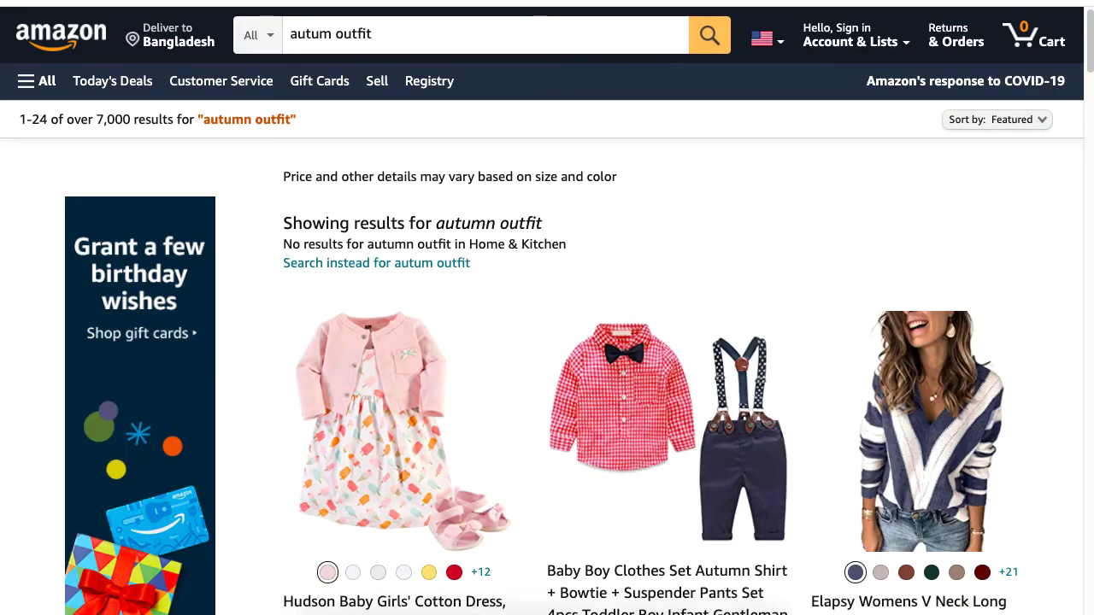
{"action": "right_click", "coordinate": [589, 36]}
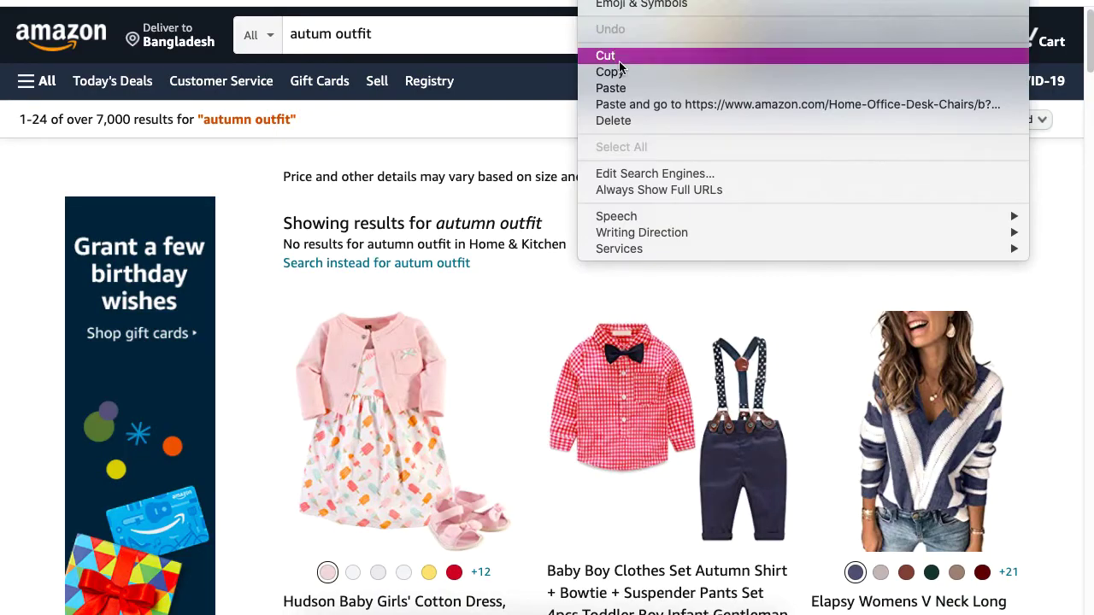
{"action": "left_click", "coordinate": [610, 71]}
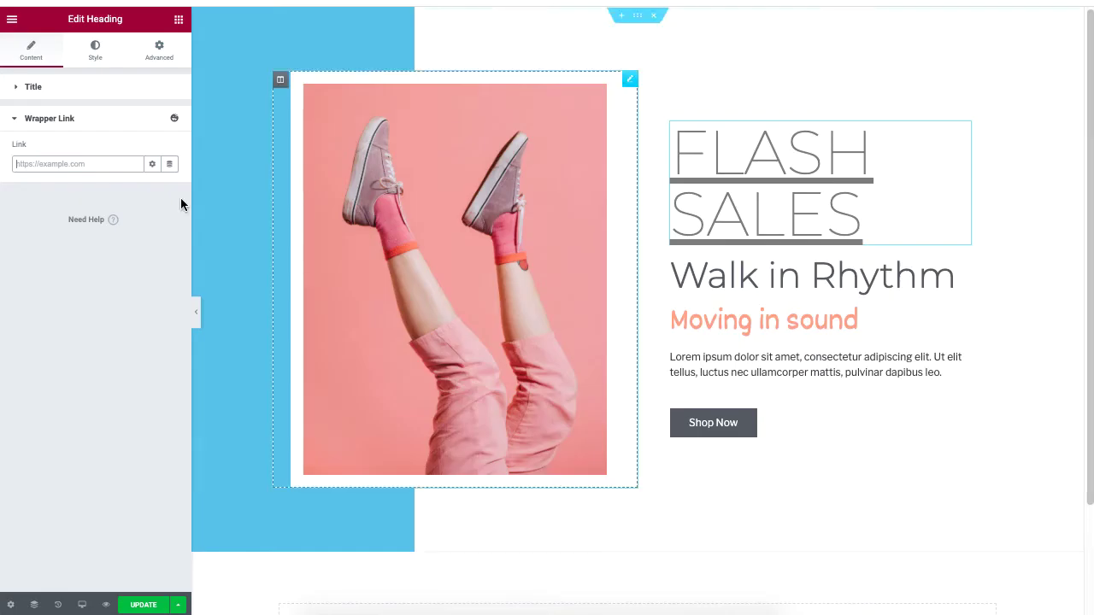
{"action": "right_click", "coordinate": [80, 163]}
{"action": "left_click", "coordinate": [154, 272]}
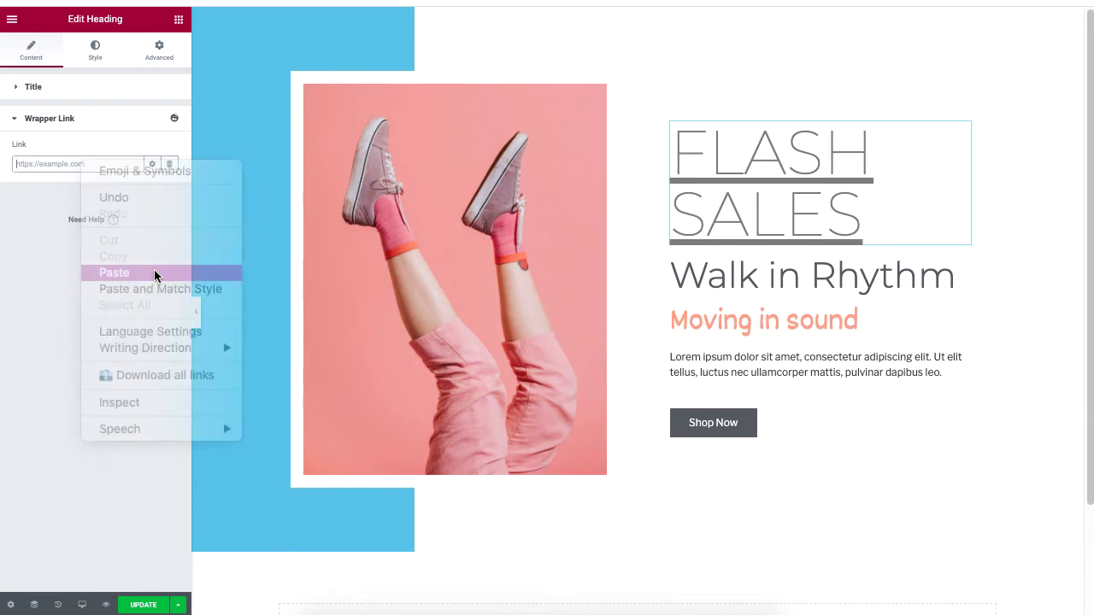
{"action": "left_click", "coordinate": [152, 164]}
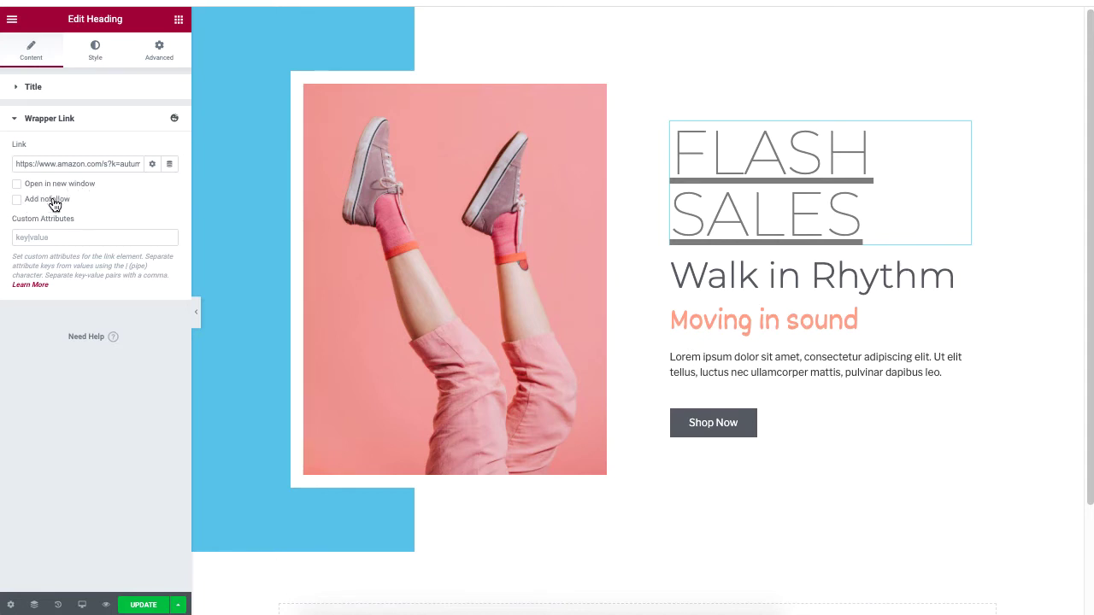
{"action": "left_click", "coordinate": [50, 185]}
Step: Save the page with UPDATE, preview it, and test the FLASH SALES heading link
{"action": "left_click", "coordinate": [143, 606]}
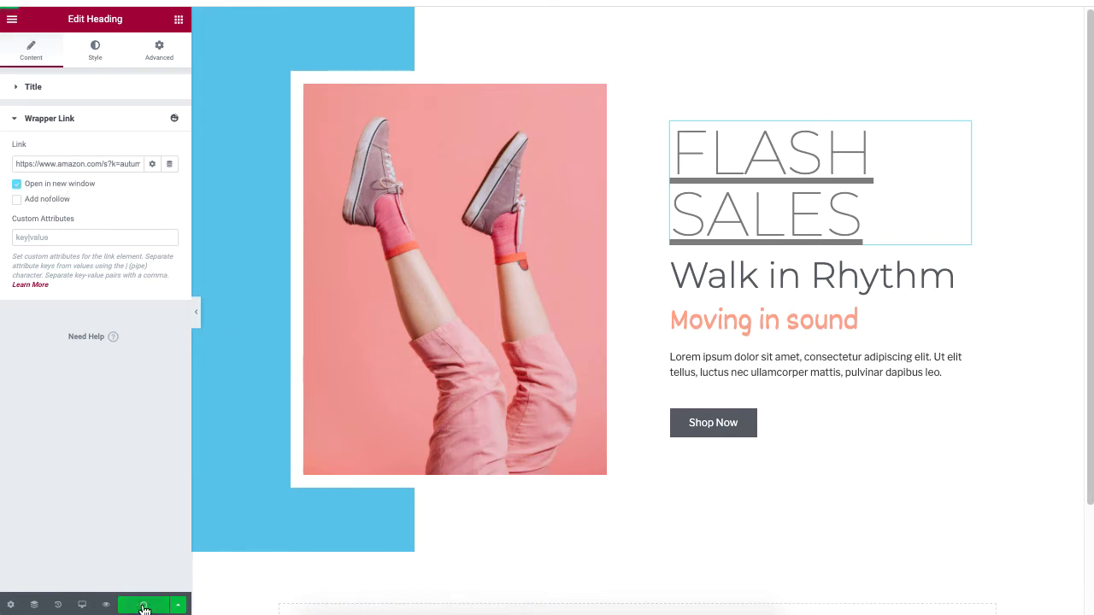
{"action": "left_click", "coordinate": [106, 604]}
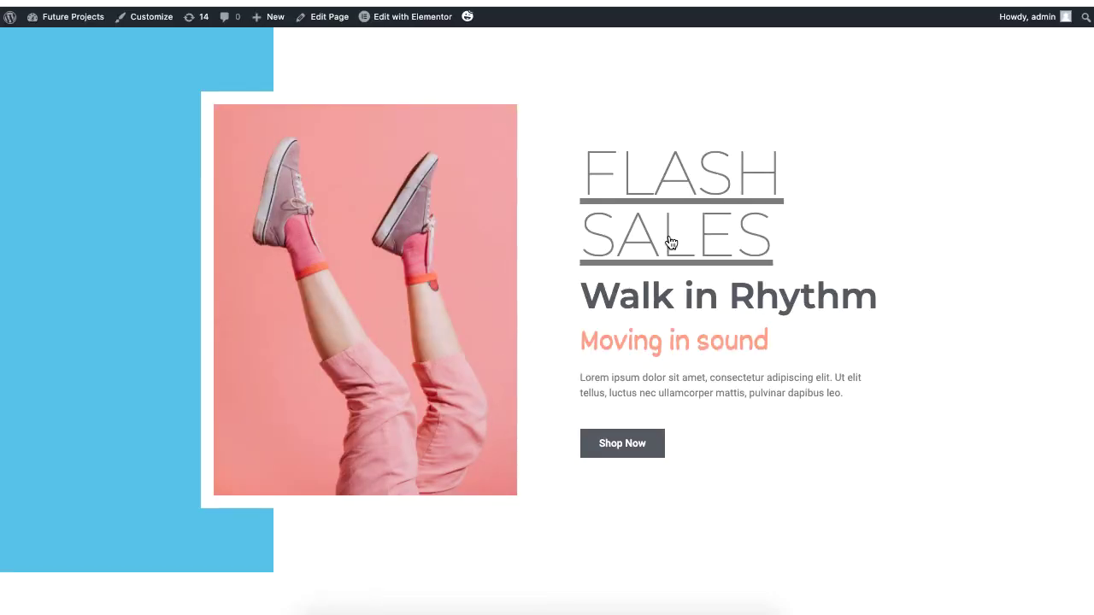
{"action": "left_click", "coordinate": [671, 239]}
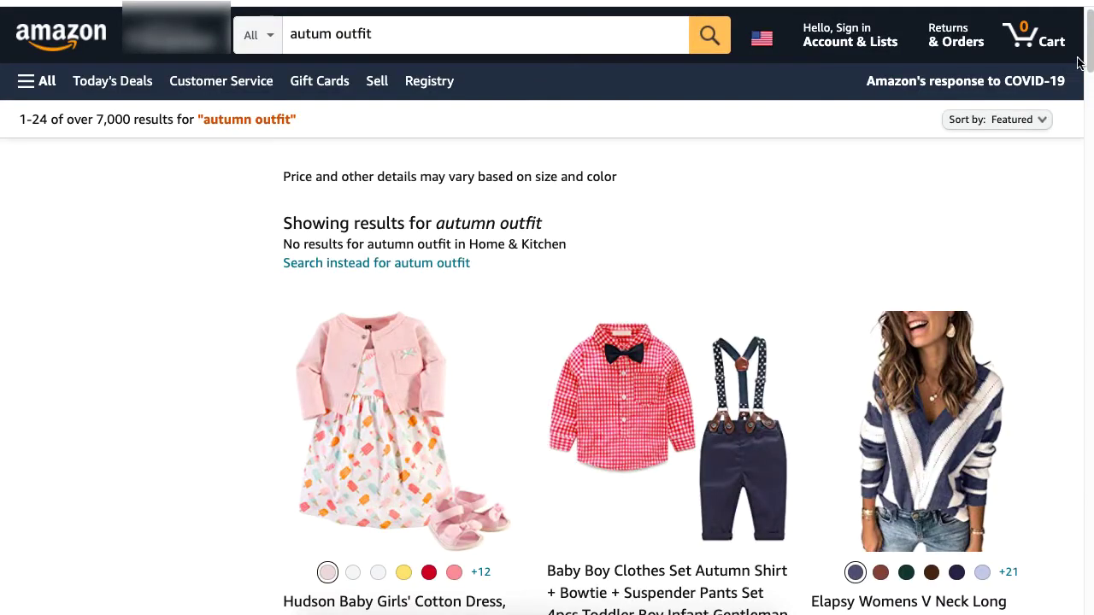
Step: Scroll through Amazon's autumn outfit results and back up to the top
{"action": "scroll", "coordinate": [1075, 122], "scroll_direction": "down", "scroll_amount": 5}
{"action": "scroll", "coordinate": [1075, 128], "scroll_direction": "down", "scroll_amount": 5}
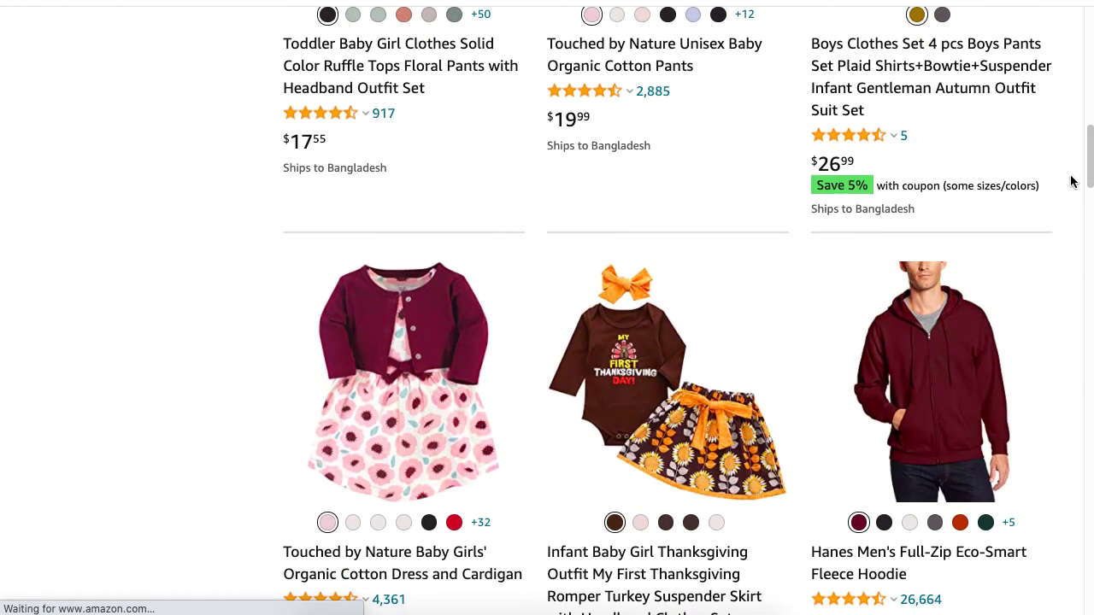
{"action": "left_click_drag", "start_coordinate": [1082, 122], "coordinate": [1089, 52]}
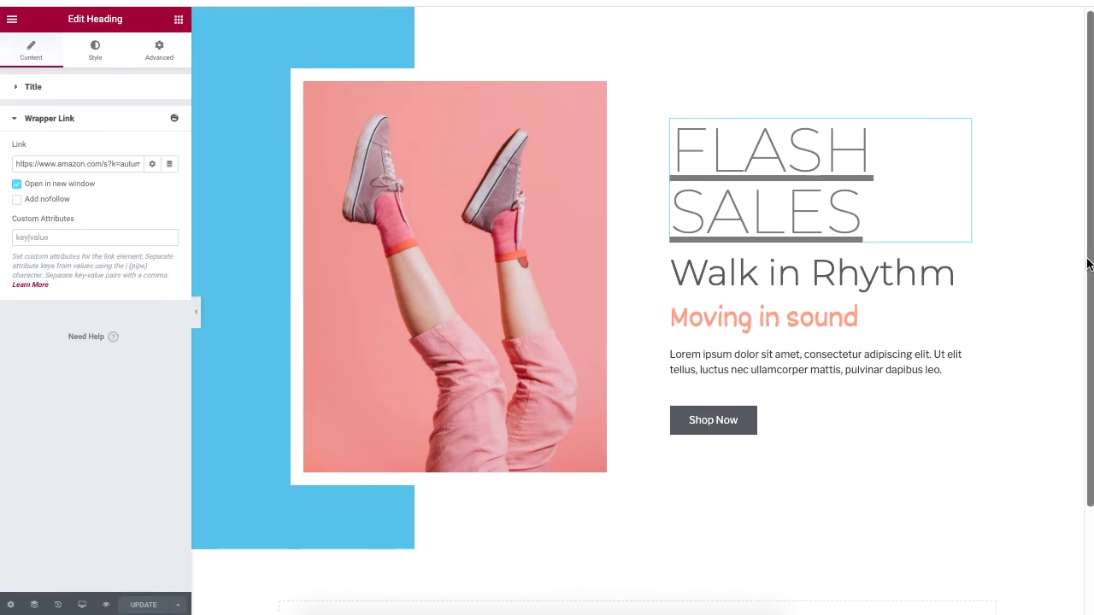
Step: Insert the WE ARE A creative agency template below the FLASH SALES section and select its chair image
{"action": "scroll", "coordinate": [1083, 258], "scroll_direction": "down", "scroll_amount": 2}
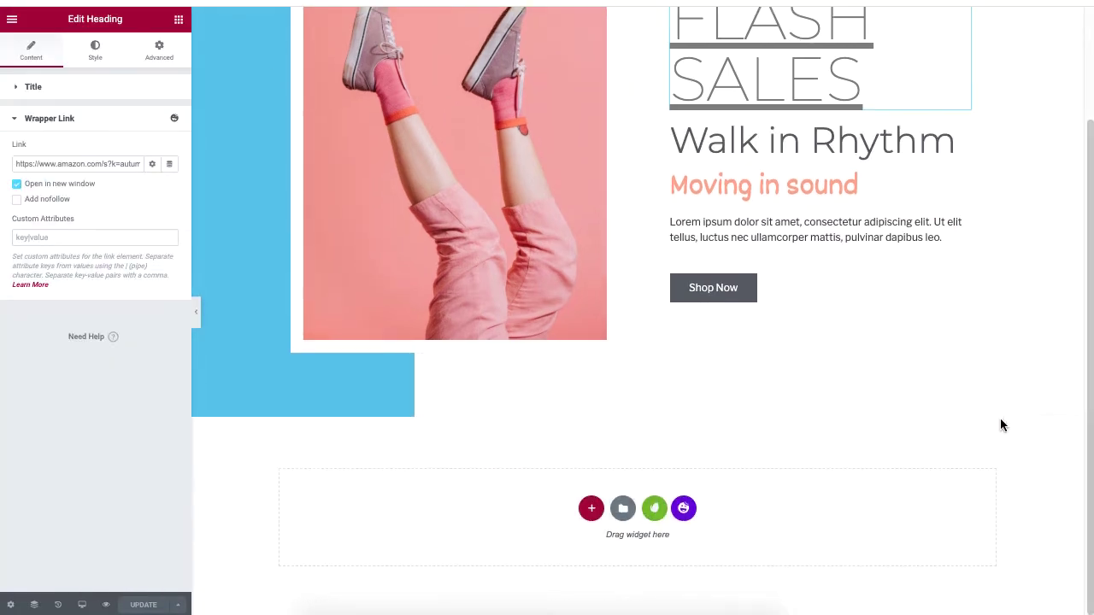
{"action": "left_click", "coordinate": [683, 509]}
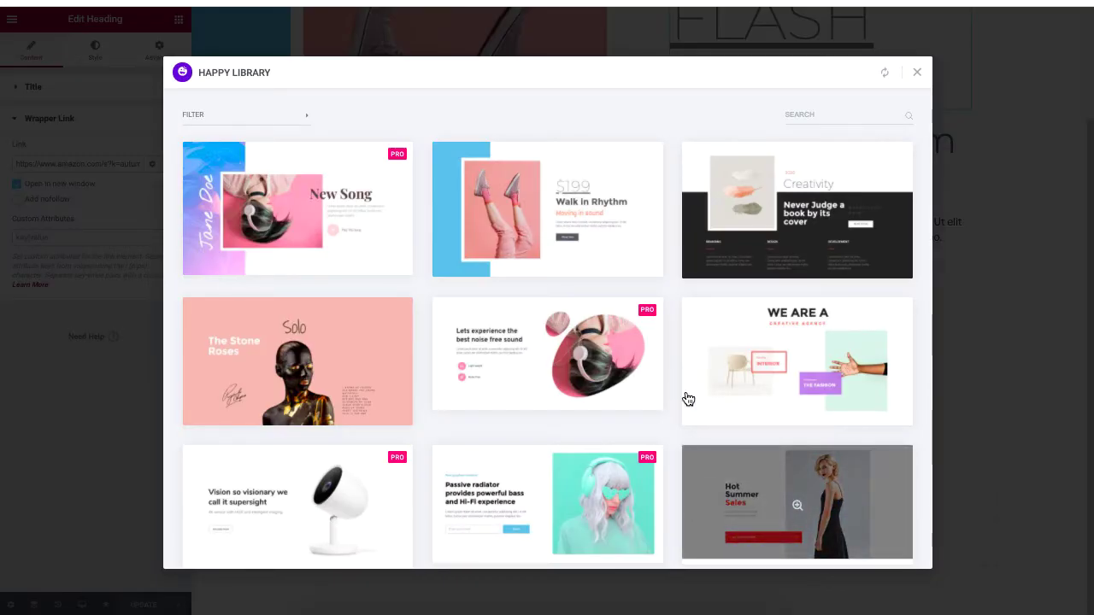
{"action": "mouse_move", "coordinate": [706, 397]}
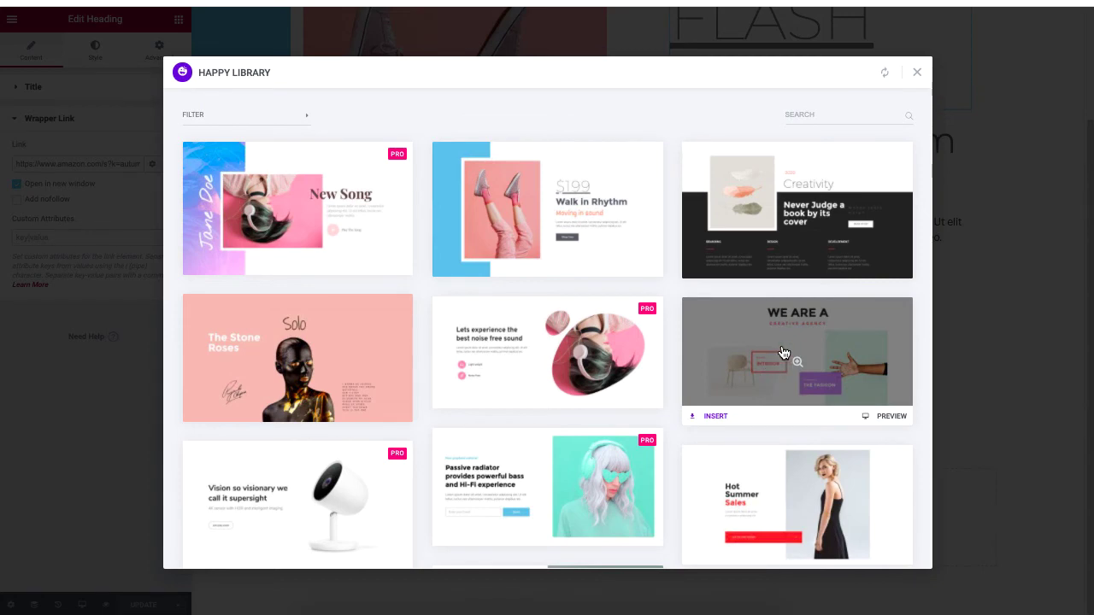
{"action": "left_click", "coordinate": [716, 416]}
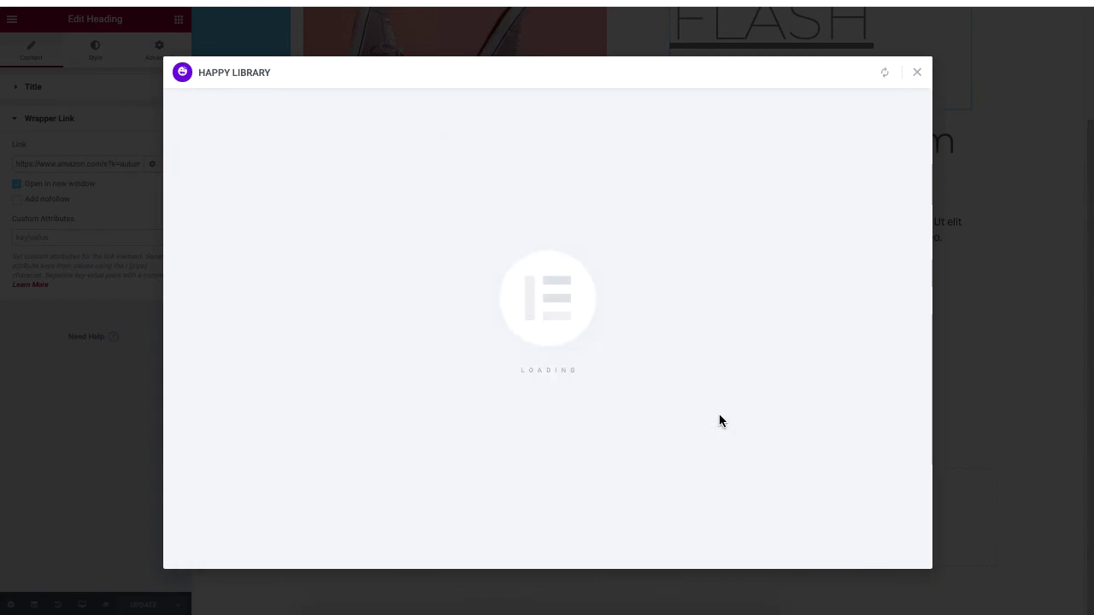
{"action": "left_click_drag", "start_coordinate": [1087, 196], "coordinate": [1076, 405]}
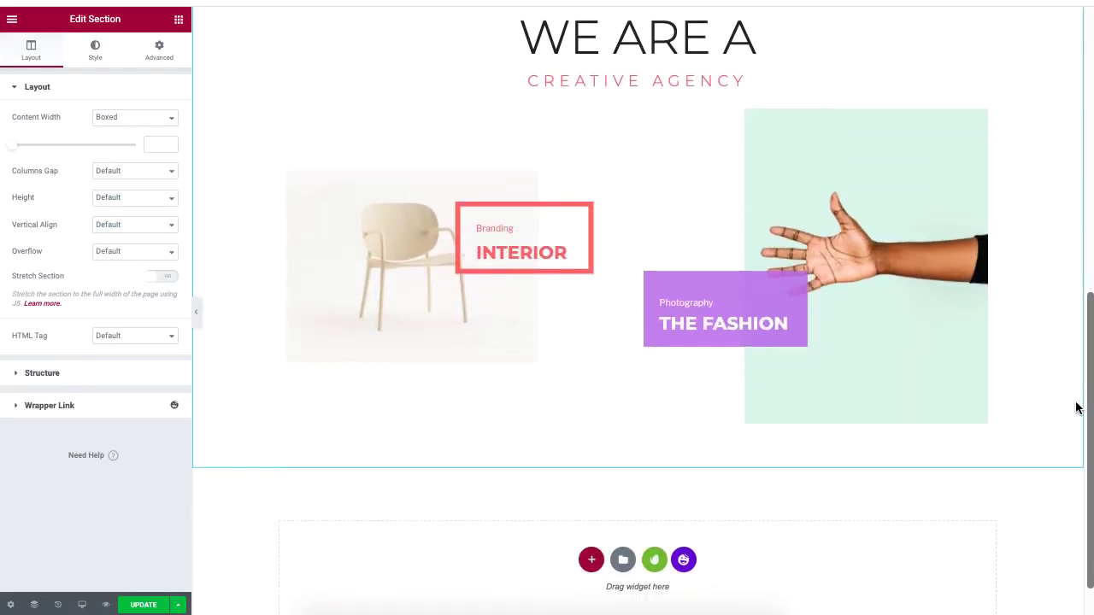
{"action": "left_click", "coordinate": [389, 296]}
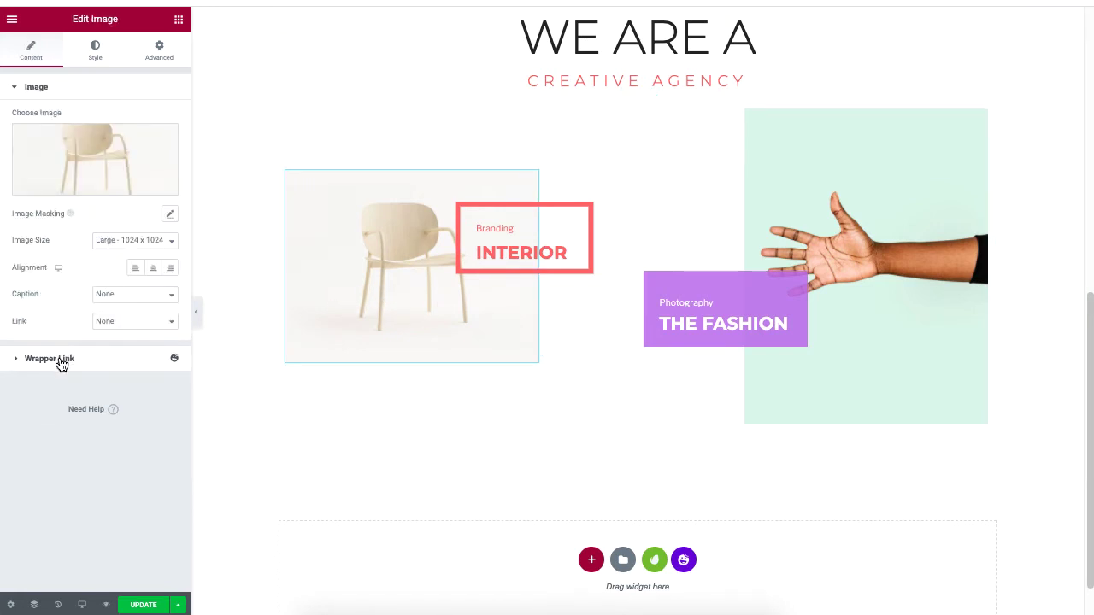
Step: Set the chair image's wrapper link to the copied Amazon desk chairs URL with nofollow, then save with UPDATE
{"action": "left_click", "coordinate": [101, 360]}
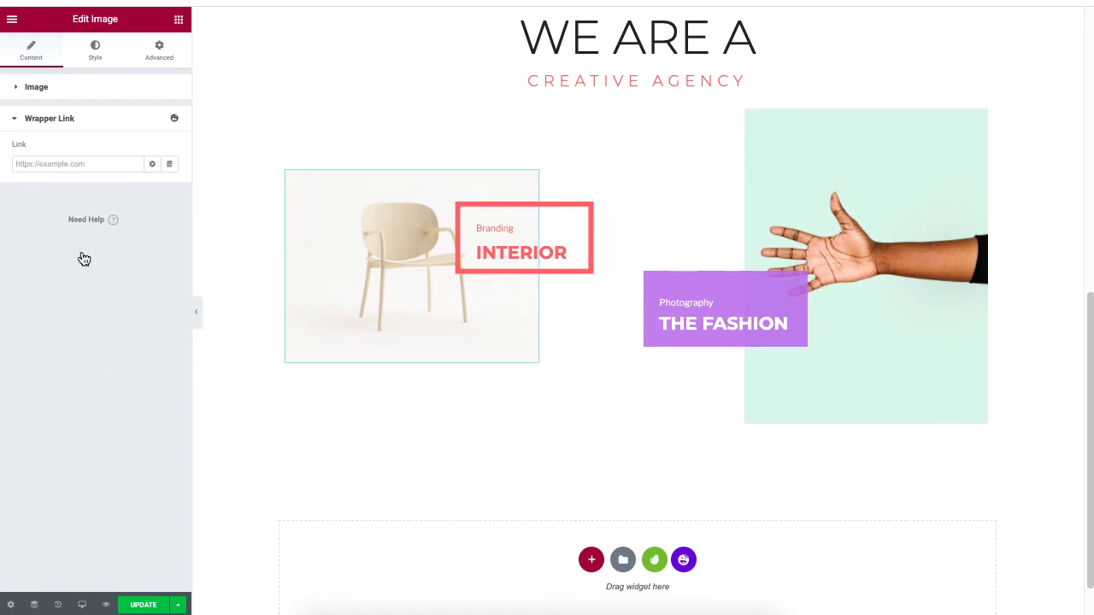
{"action": "left_click", "coordinate": [100, 163]}
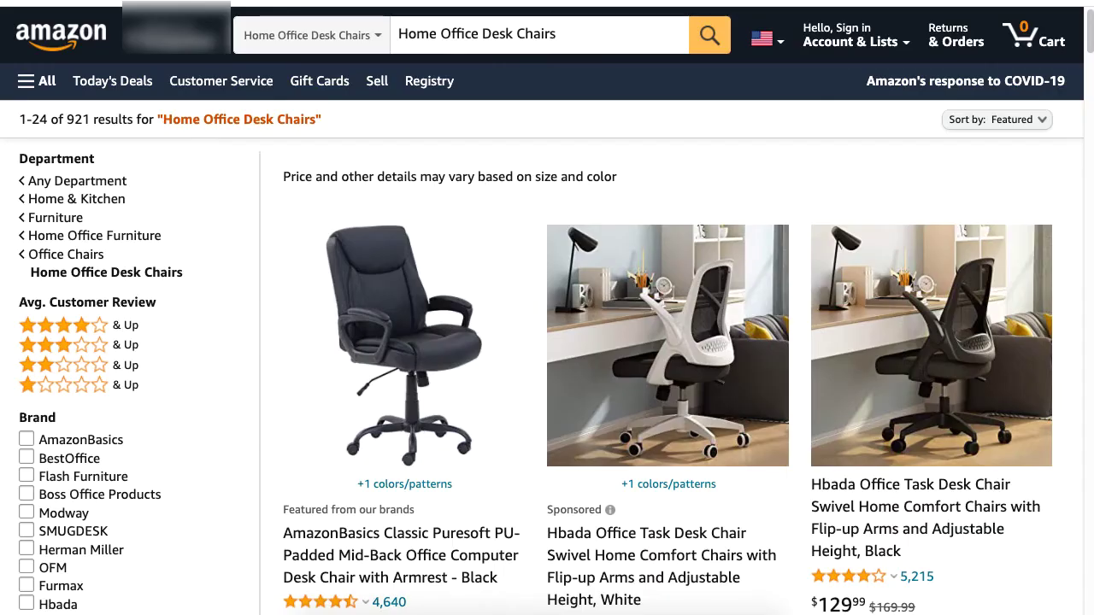
{"action": "right_click", "coordinate": [282, 2]}
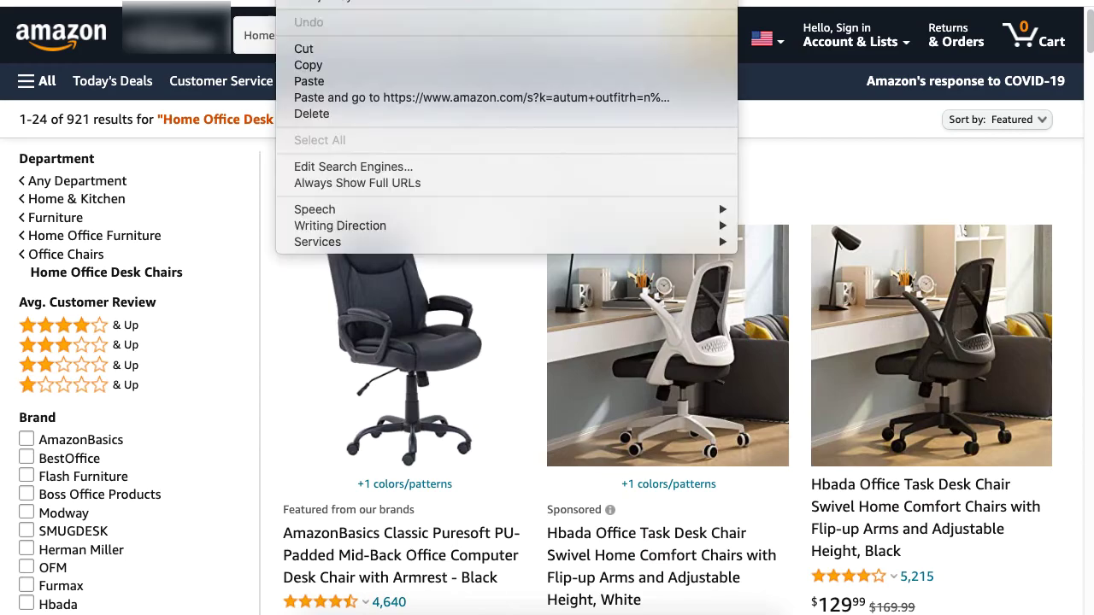
{"action": "left_click", "coordinate": [569, 66]}
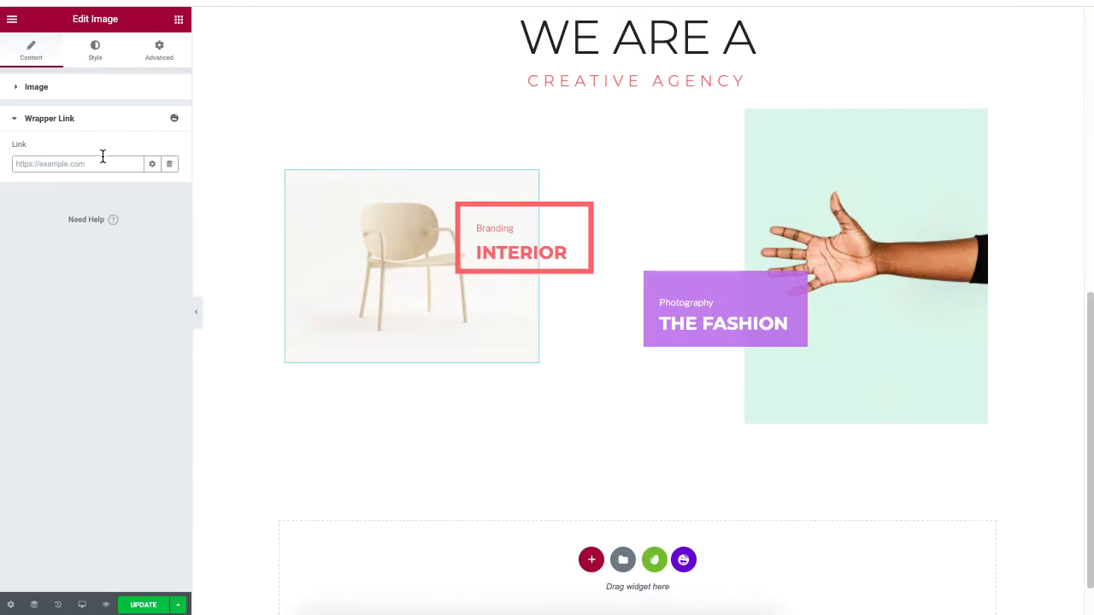
{"action": "right_click", "coordinate": [102, 163]}
{"action": "left_click", "coordinate": [149, 272]}
{"action": "left_click", "coordinate": [153, 166]}
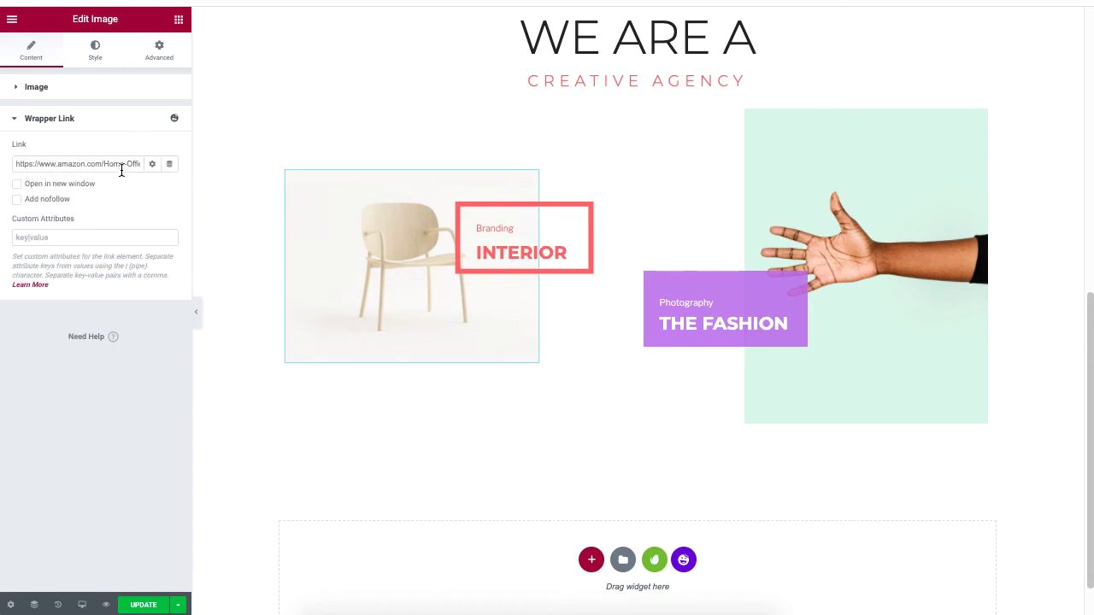
{"action": "left_click", "coordinate": [51, 203]}
{"action": "left_click", "coordinate": [147, 606]}
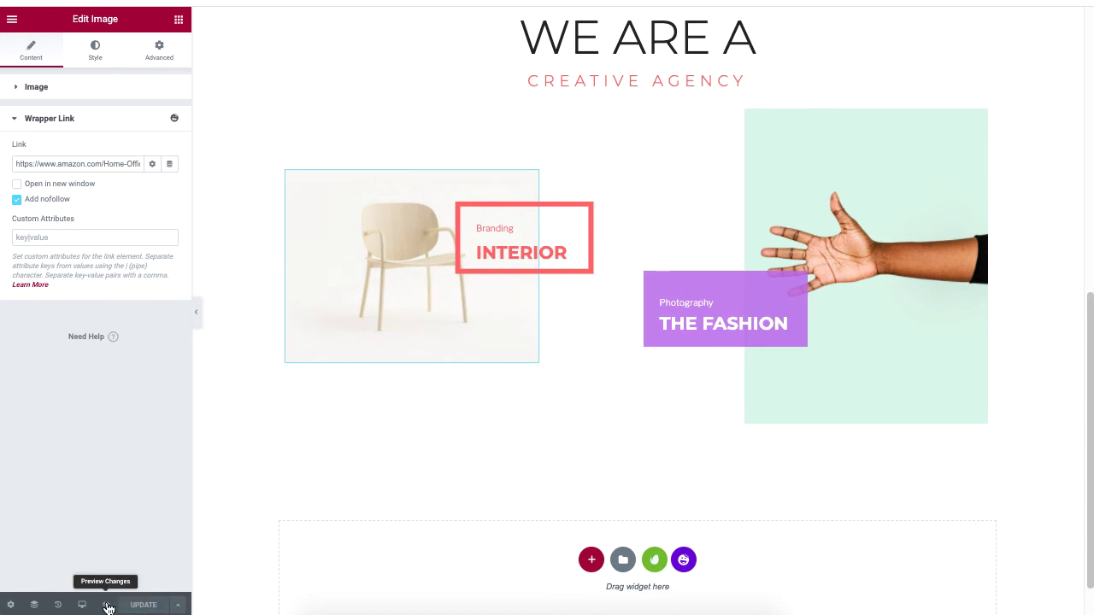
Step: Preview the saved page, scroll to the agency section, and test the chair image's link
{"action": "left_click", "coordinate": [107, 606]}
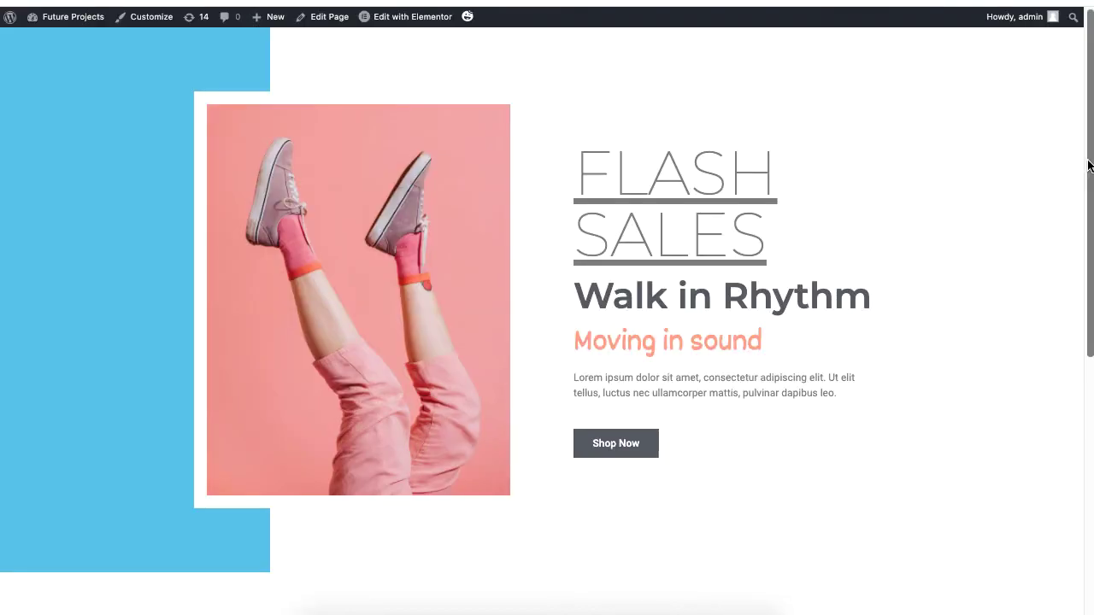
{"action": "left_click_drag", "start_coordinate": [1080, 169], "coordinate": [1064, 445]}
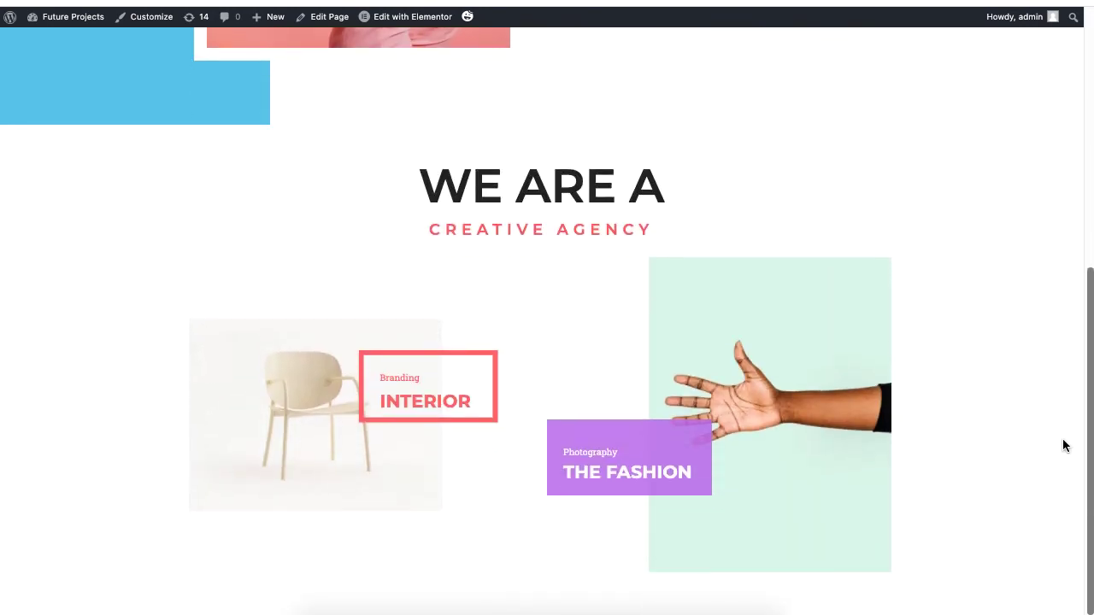
{"action": "left_click", "coordinate": [280, 447]}
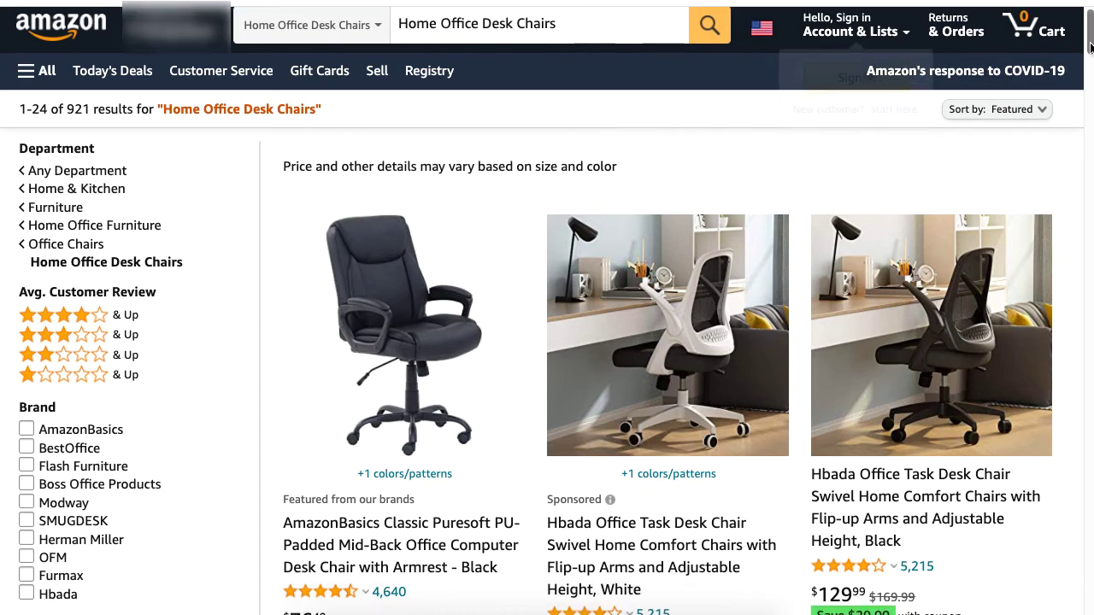
Step: Scroll down Amazon's Home Office Desk Chairs results
{"action": "left_click_drag", "start_coordinate": [1087, 40], "coordinate": [1089, 173]}
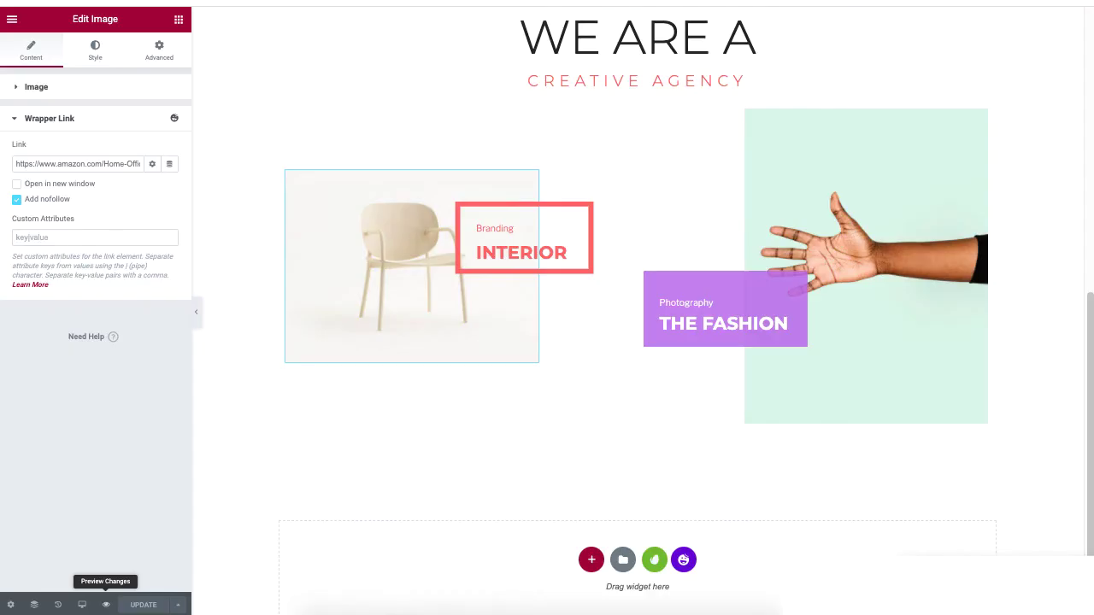
Step: Select the CREATIVE AGENCY heading and put the cursor in its empty Wrapper Link field
{"action": "left_click", "coordinate": [123, 124]}
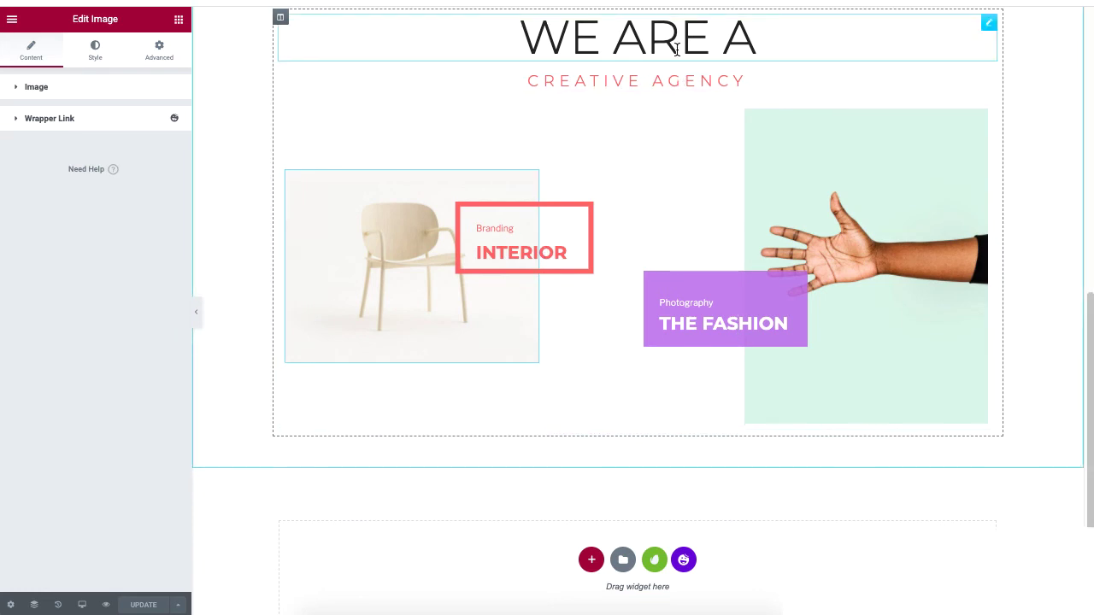
{"action": "left_click", "coordinate": [552, 43]}
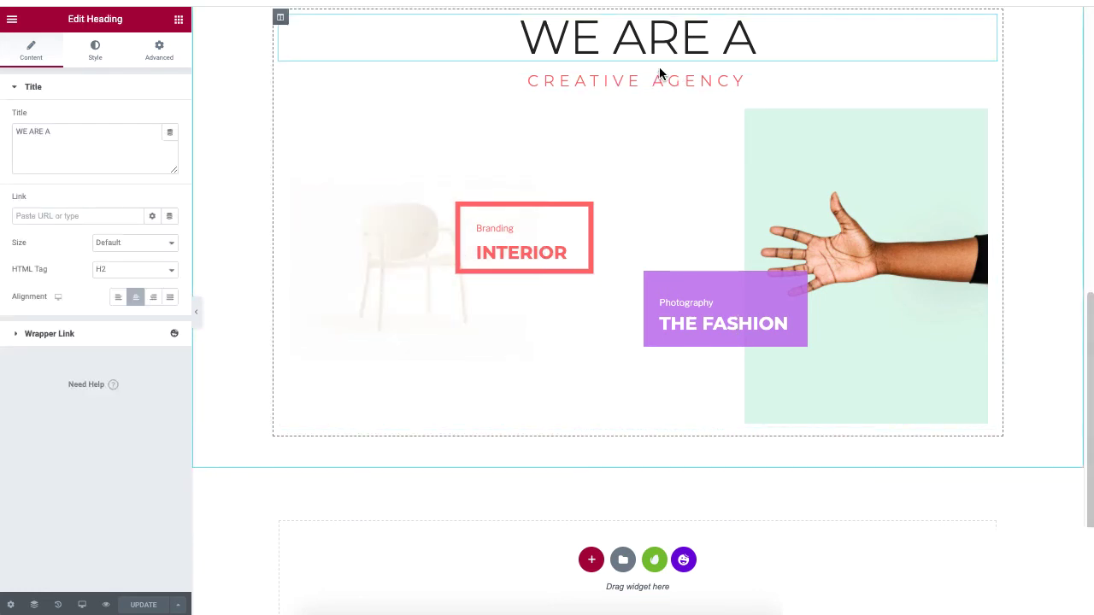
{"action": "left_click", "coordinate": [669, 86]}
{"action": "left_click", "coordinate": [57, 335]}
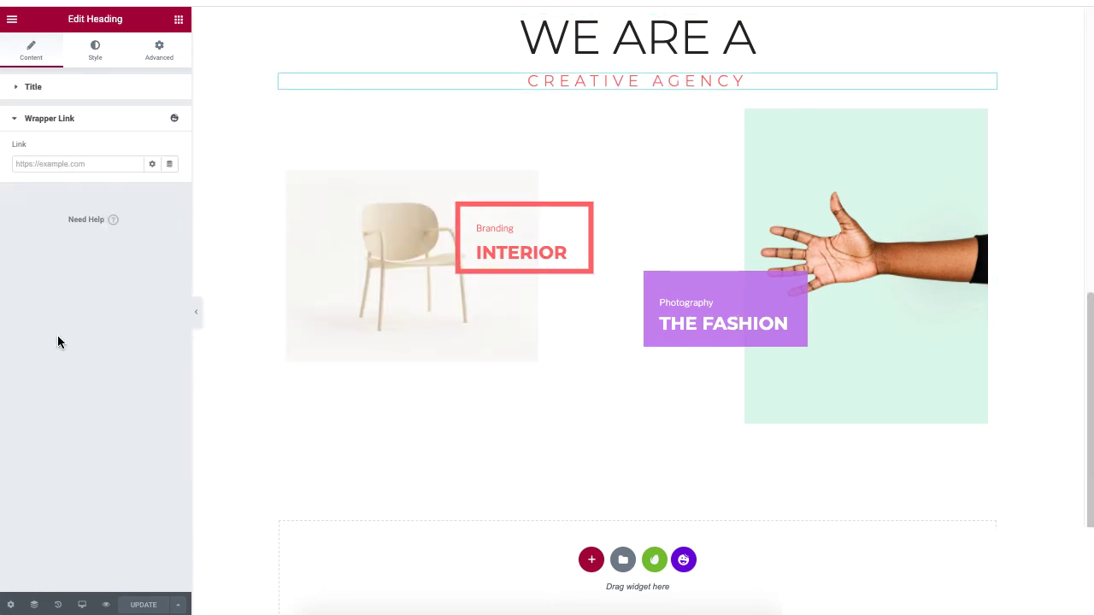
{"action": "left_click", "coordinate": [71, 165]}
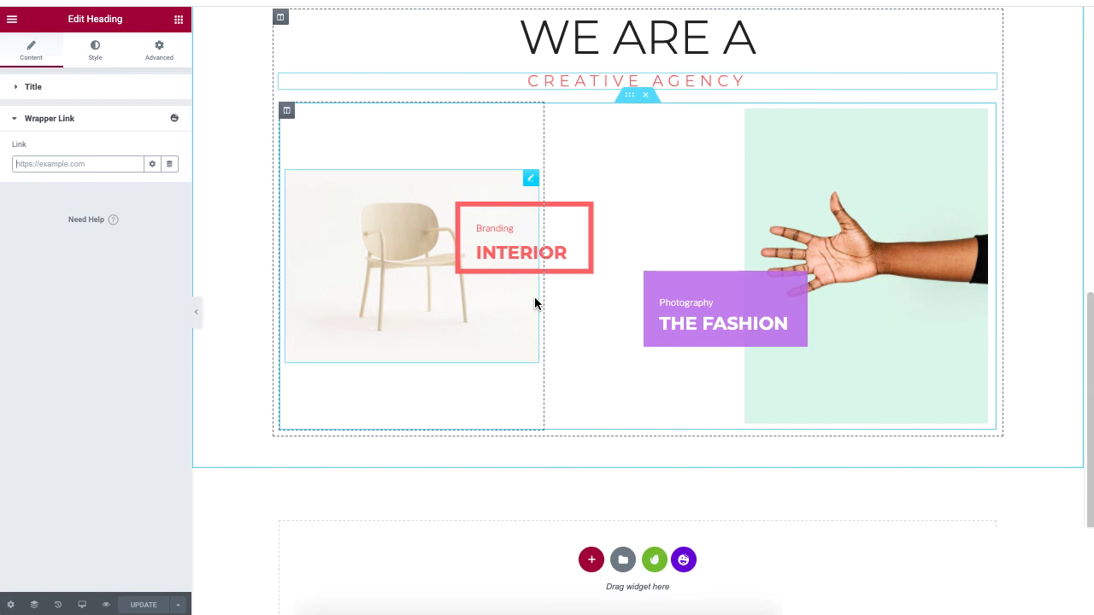
{"action": "left_click", "coordinate": [112, 126]}
{"action": "left_click", "coordinate": [113, 126]}
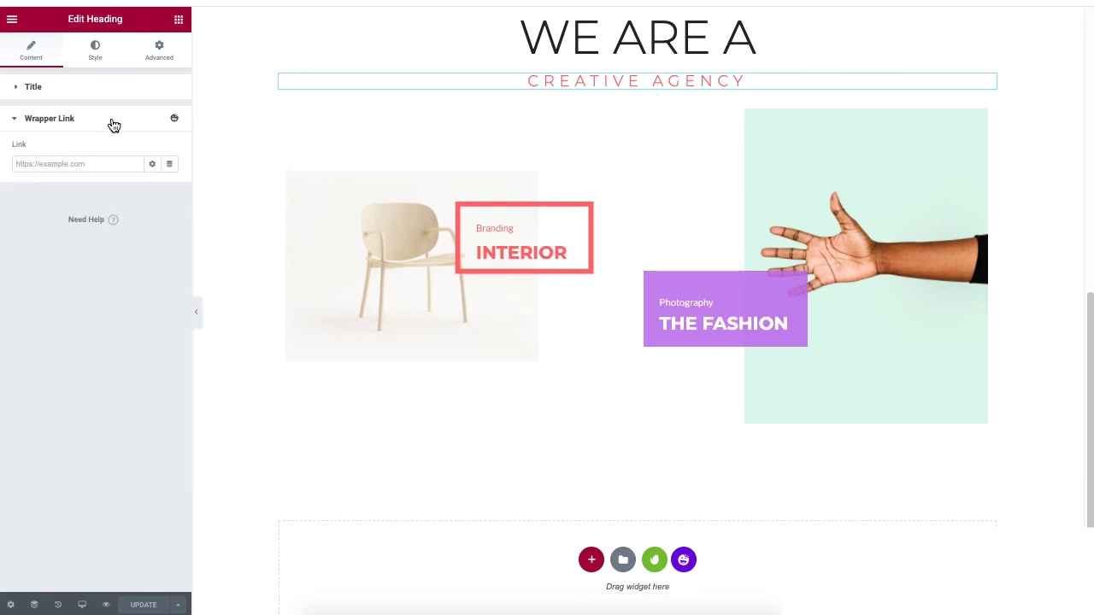
{"action": "left_click", "coordinate": [109, 163]}
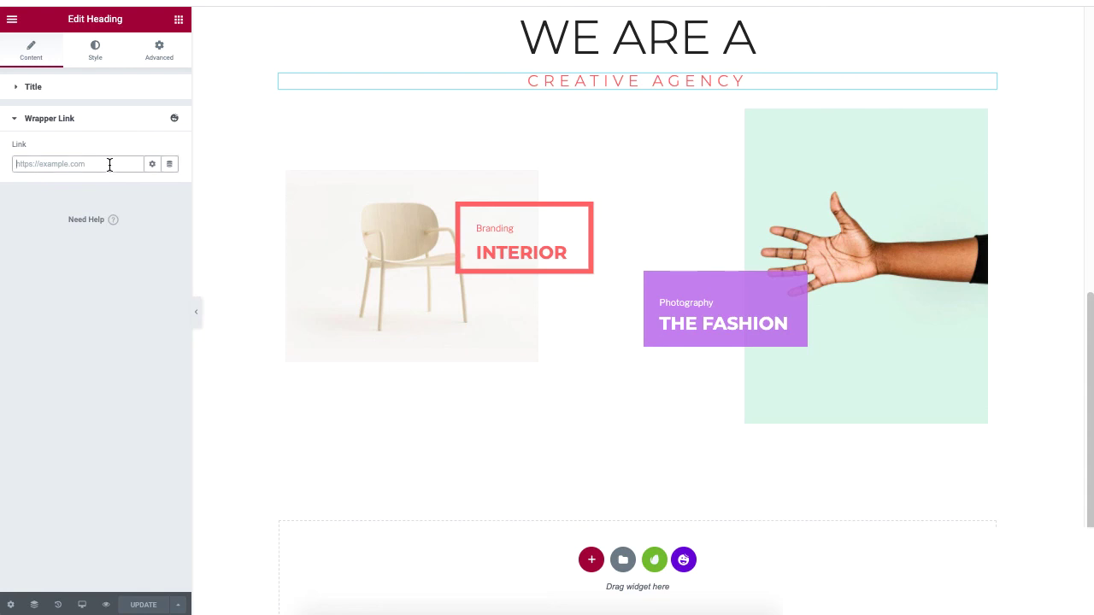